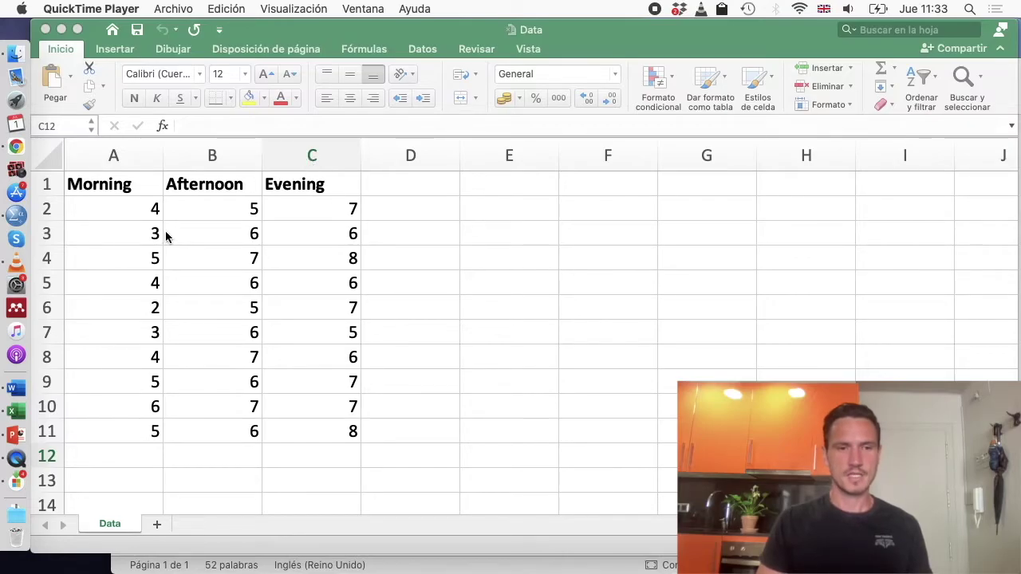
- In Variable View, name three variables Morning, Afternoon and Evening
mouse_move(2, 5)
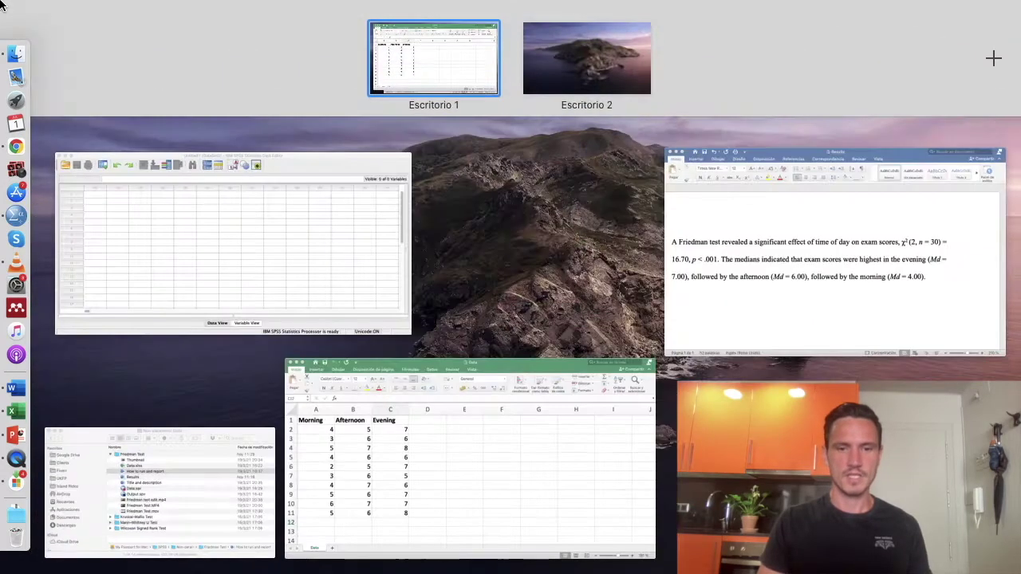
click(251, 233)
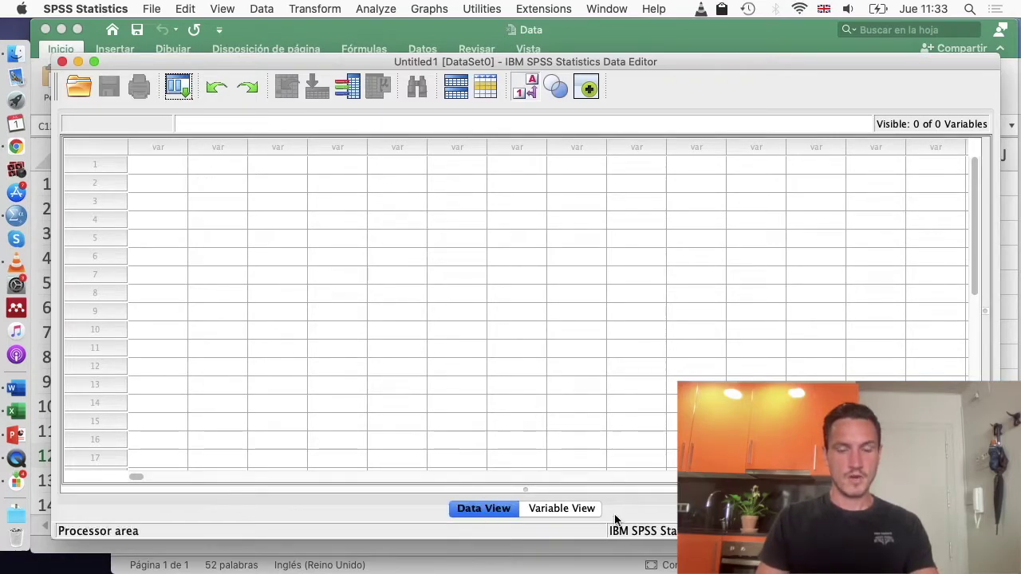
click(584, 507)
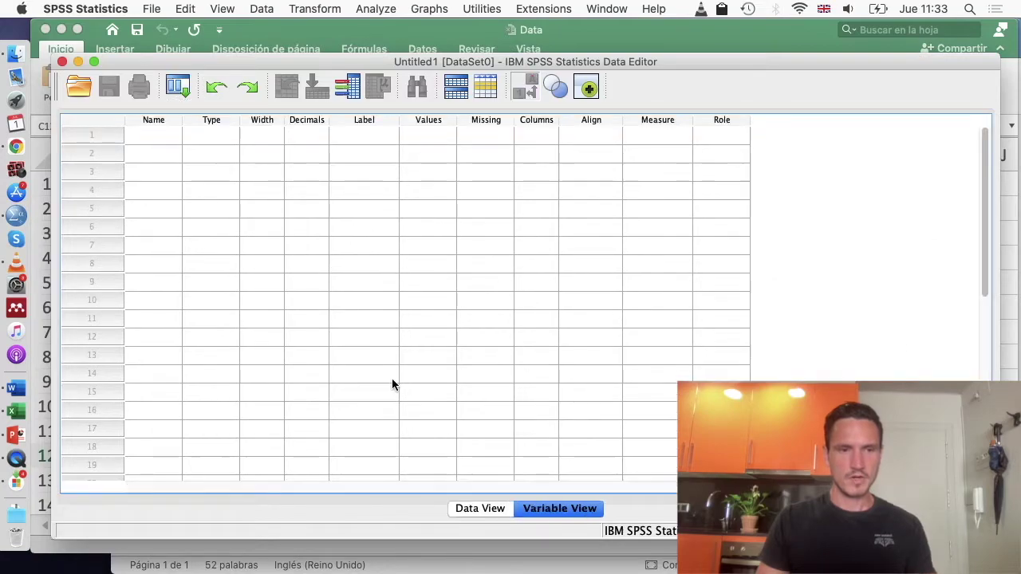
click(151, 138)
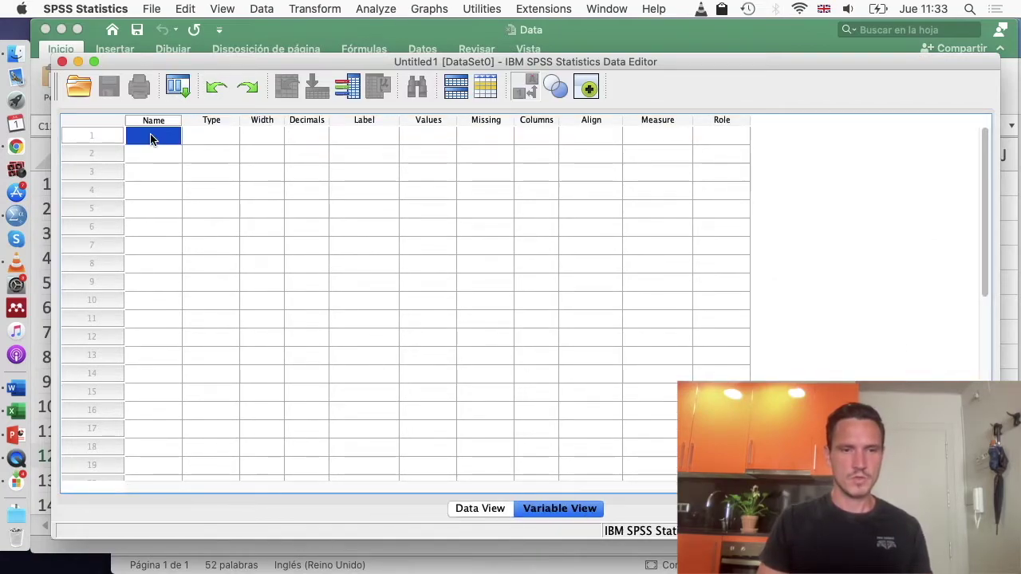
text(M)
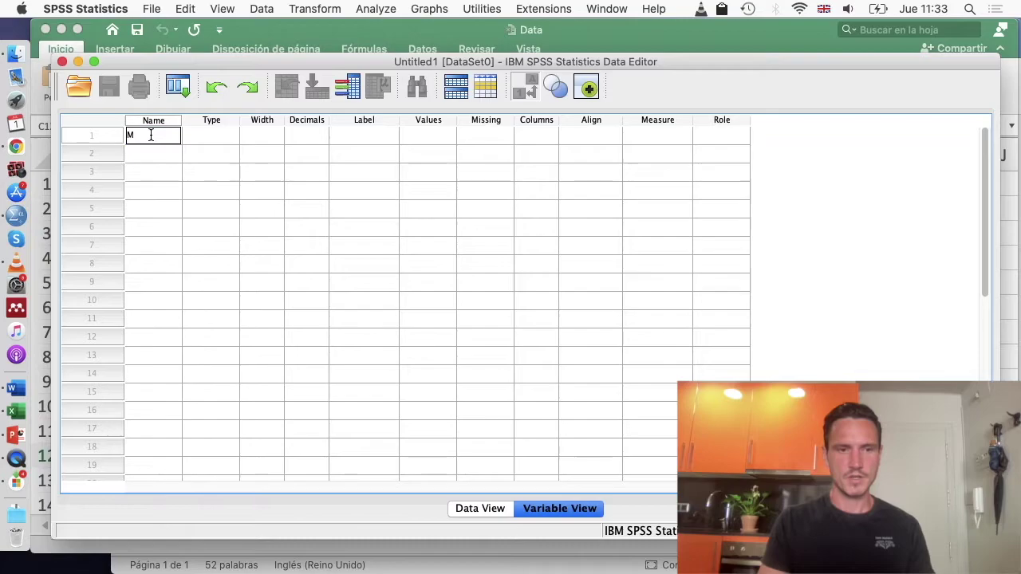
text(orni)
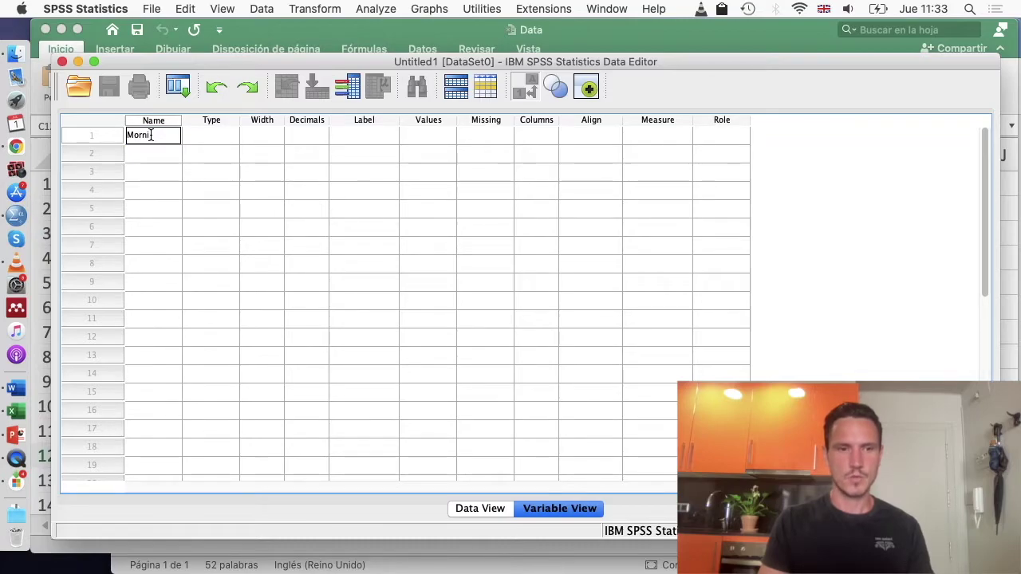
text(ng)
click(154, 152)
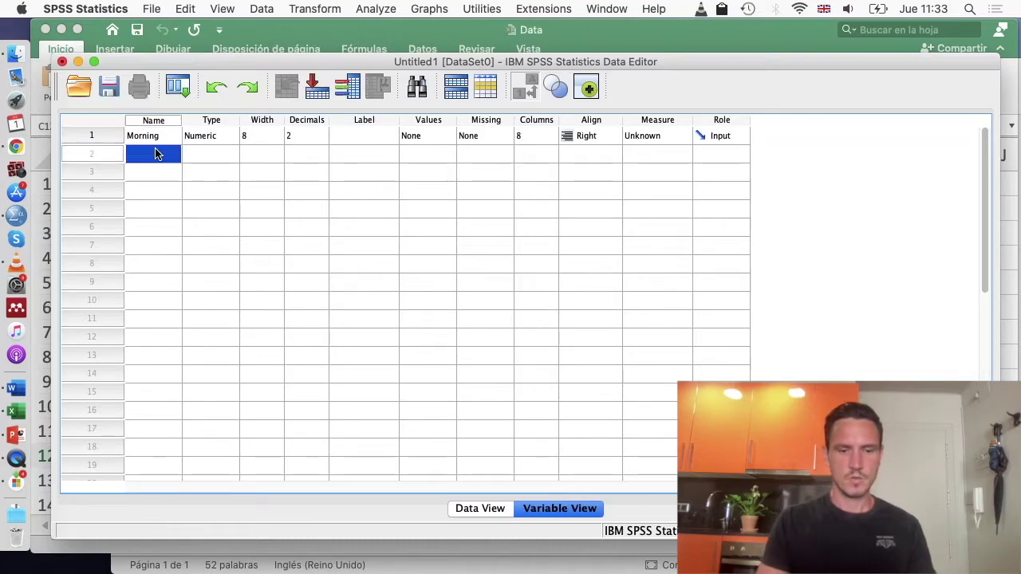
text(Aftern)
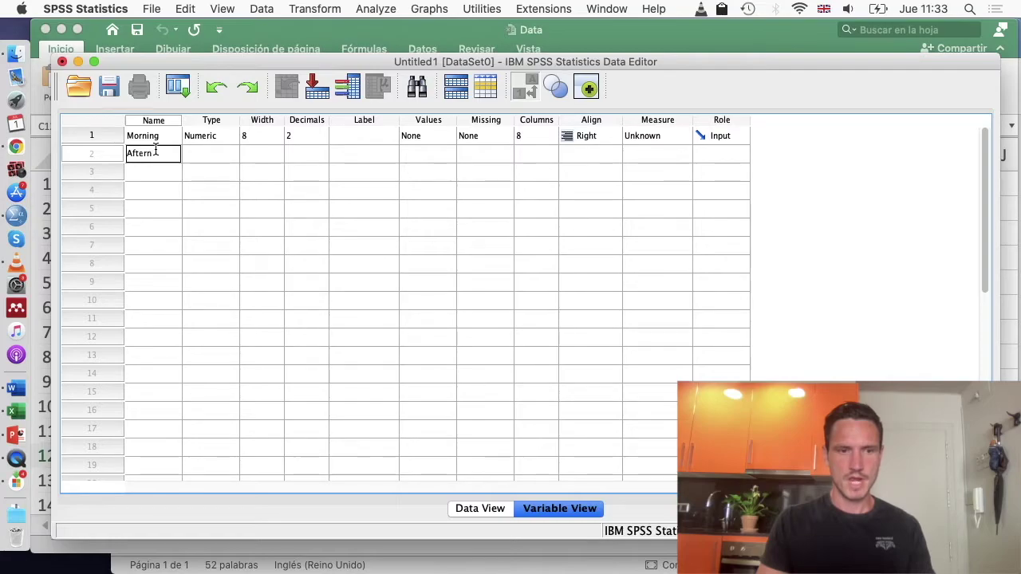
text(oon)
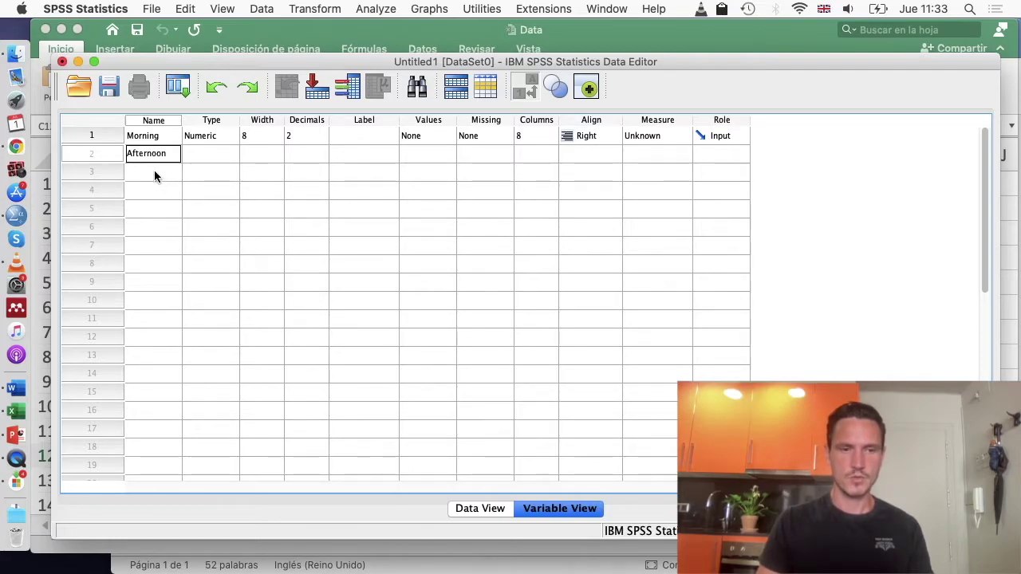
click(154, 172)
click(155, 174)
text(Evening)
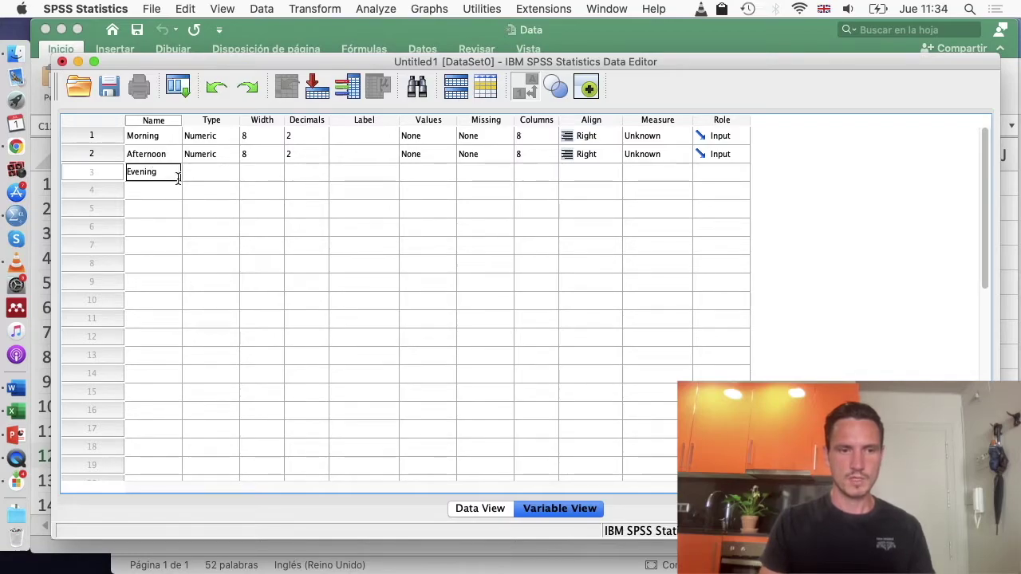
key(Return)
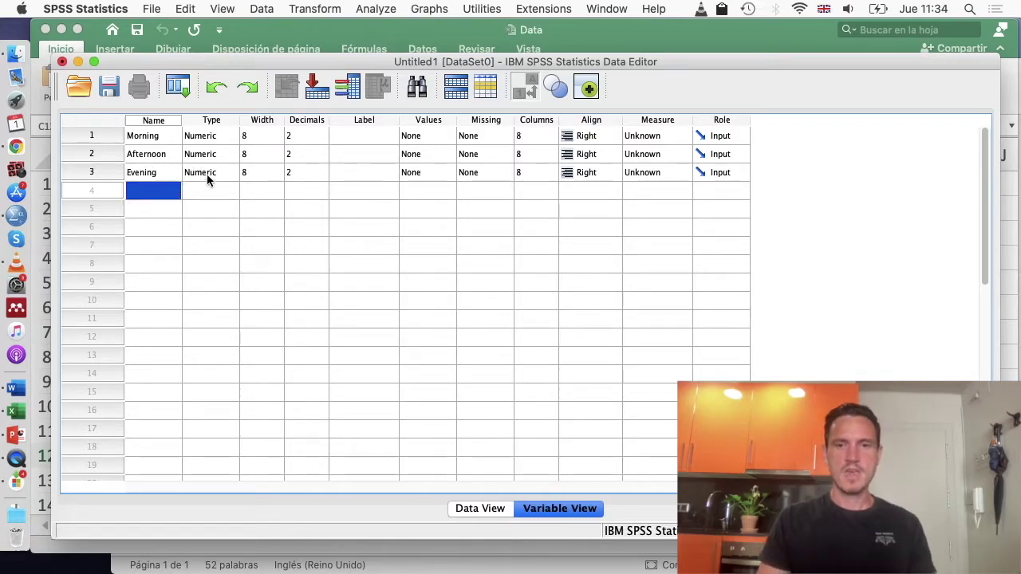
- Set Morning, Afternoon and Evening to the Scale measurement level and return to Data View
click(672, 135)
click(674, 137)
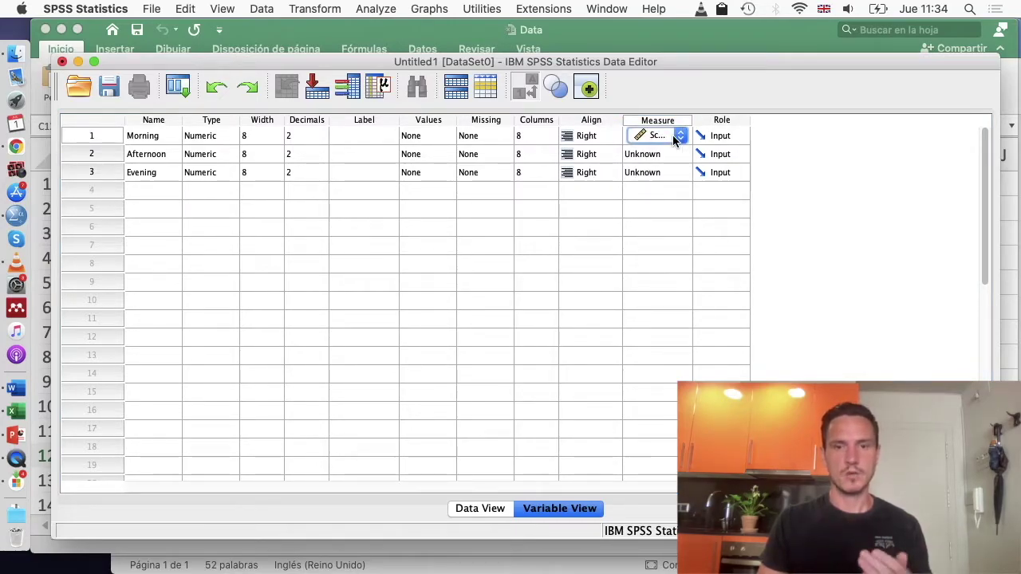
click(670, 158)
click(670, 157)
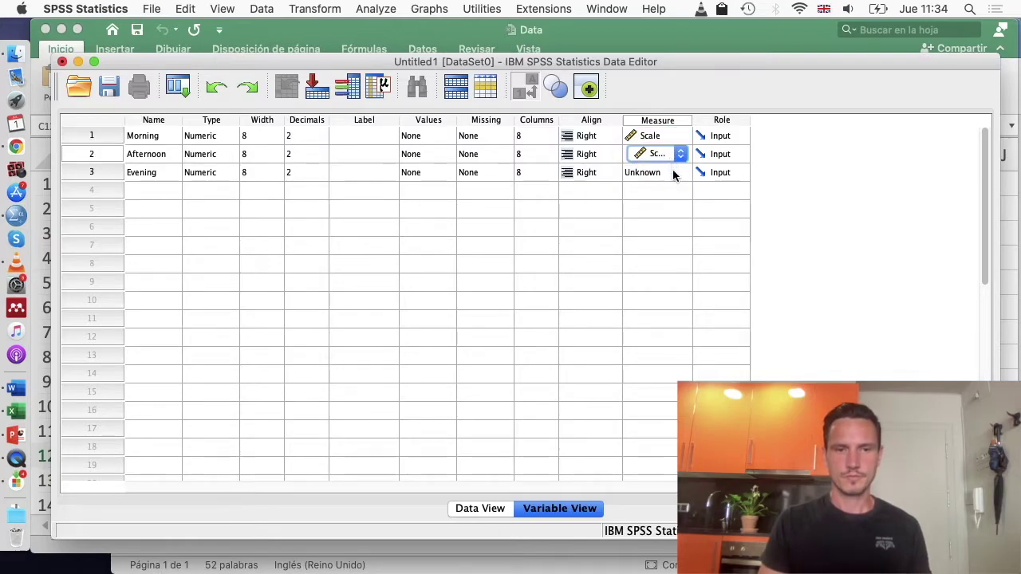
click(673, 169)
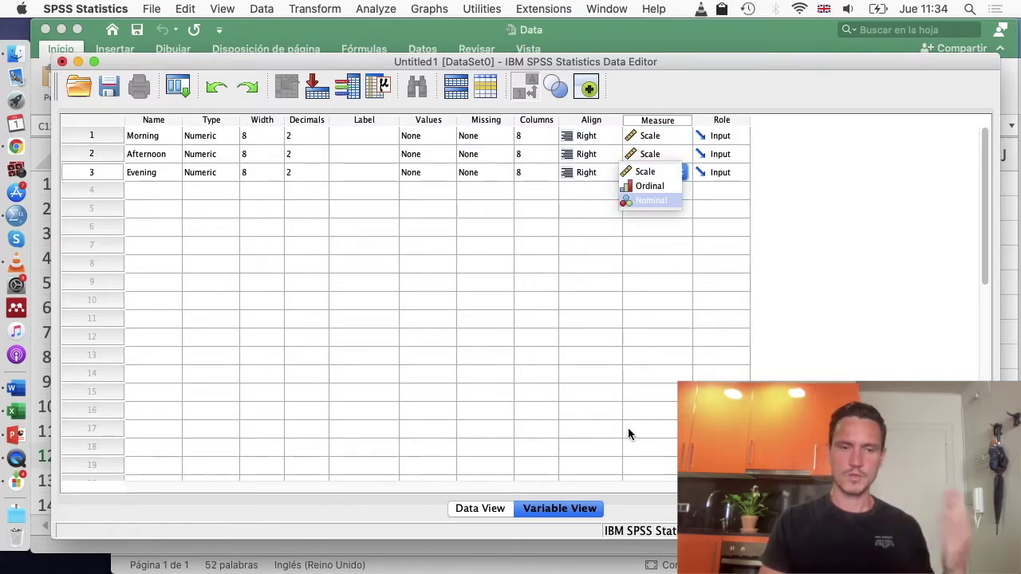
click(488, 509)
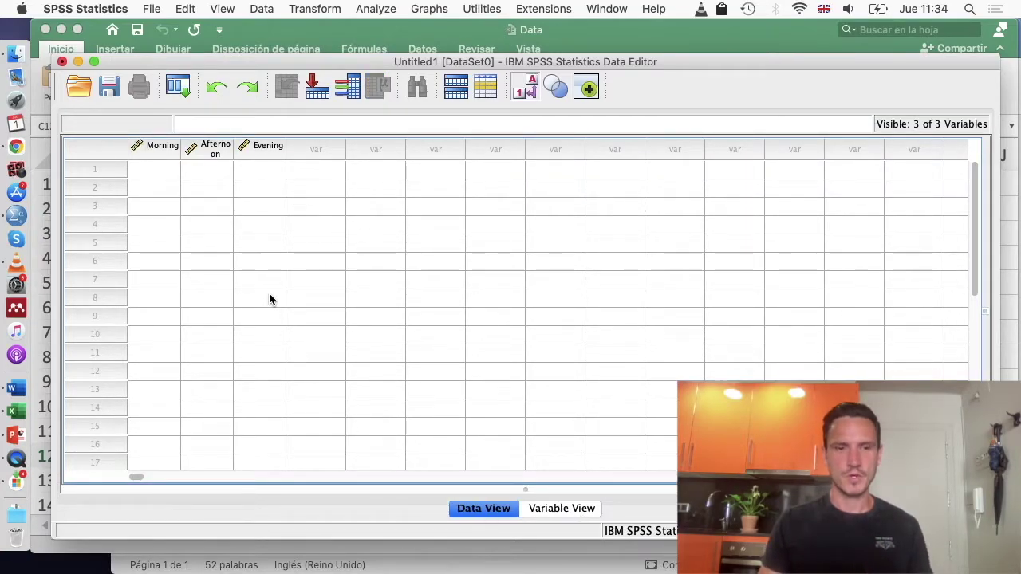
key(ctrl+Up)
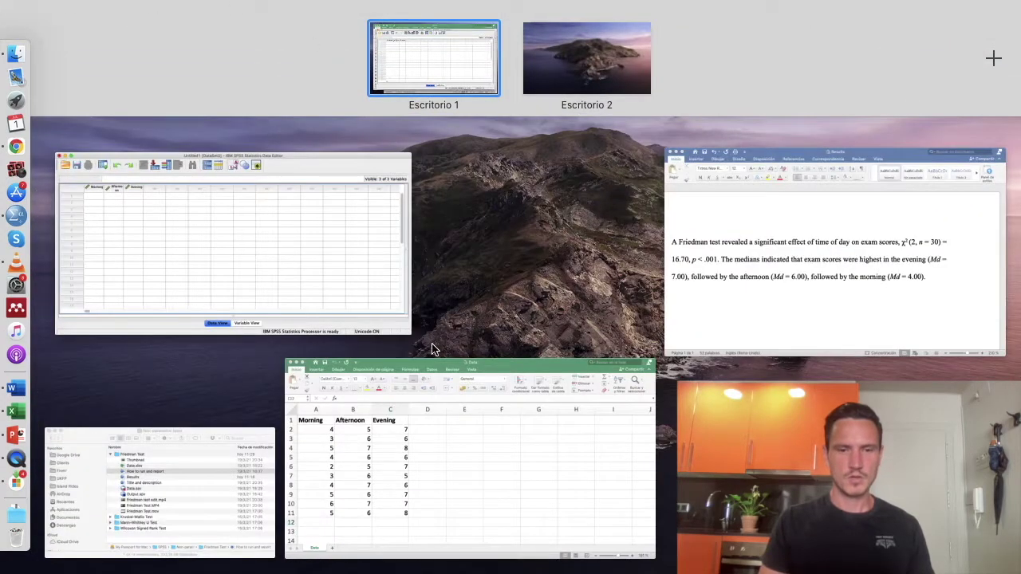
- Copy the exam scores in cells A2:C11 of the Excel sheet
click(432, 426)
click(155, 211)
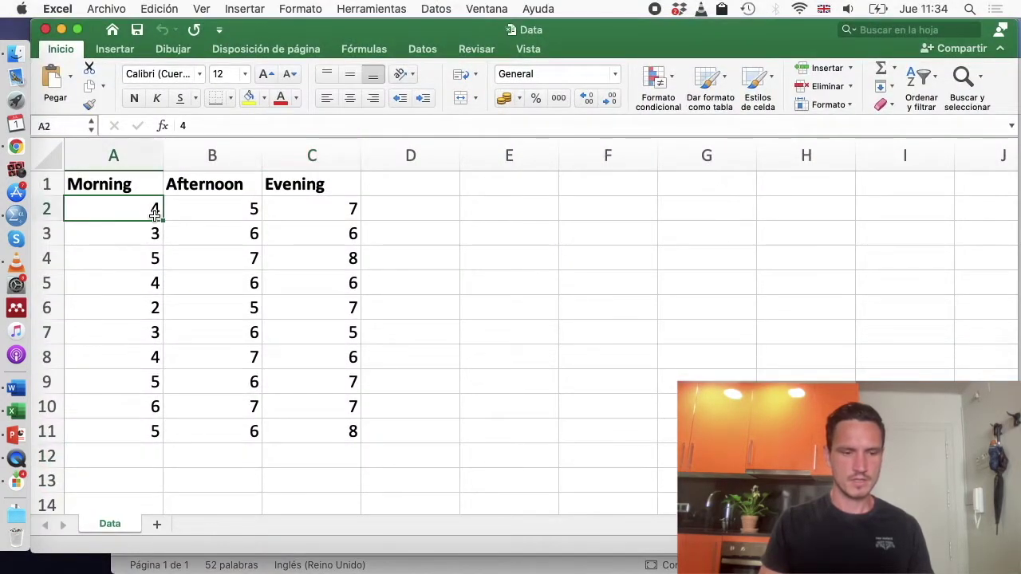
shift+click(341, 428)
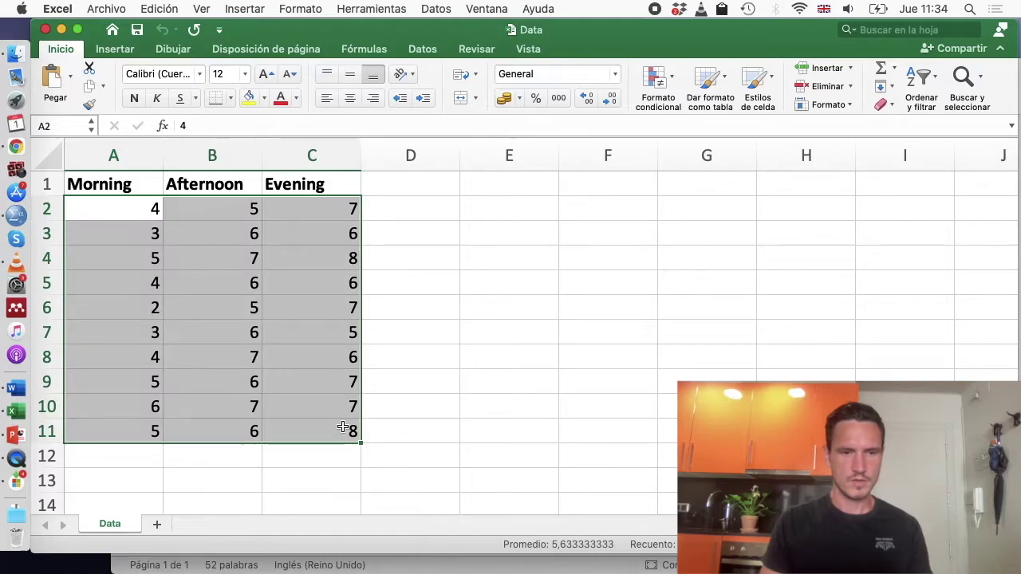
key(super+c)
- Paste the scores into the SPSS grid starting at the first Morning cell
key(ctrl+Up)
click(397, 284)
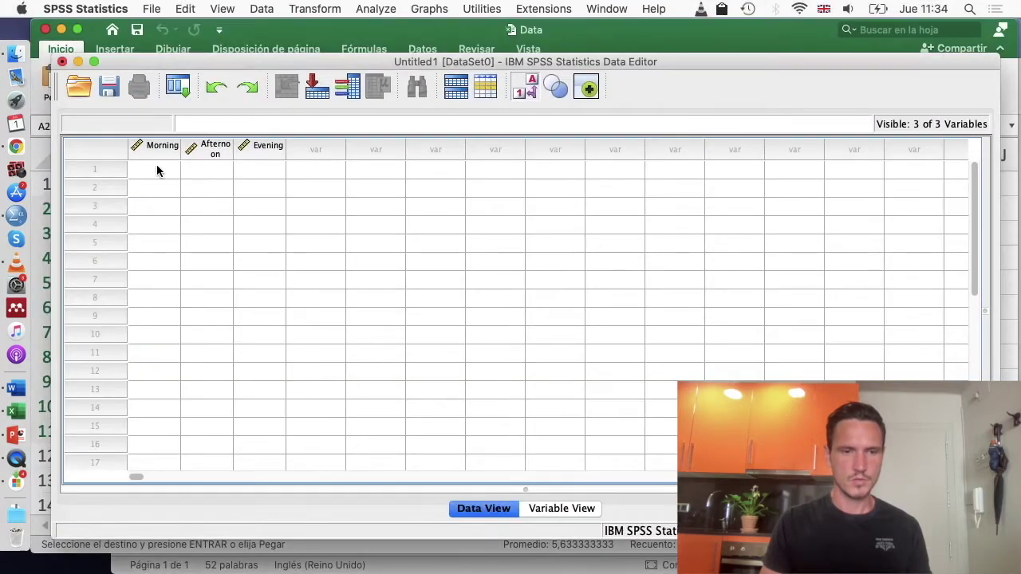
click(157, 170)
key(super+v)
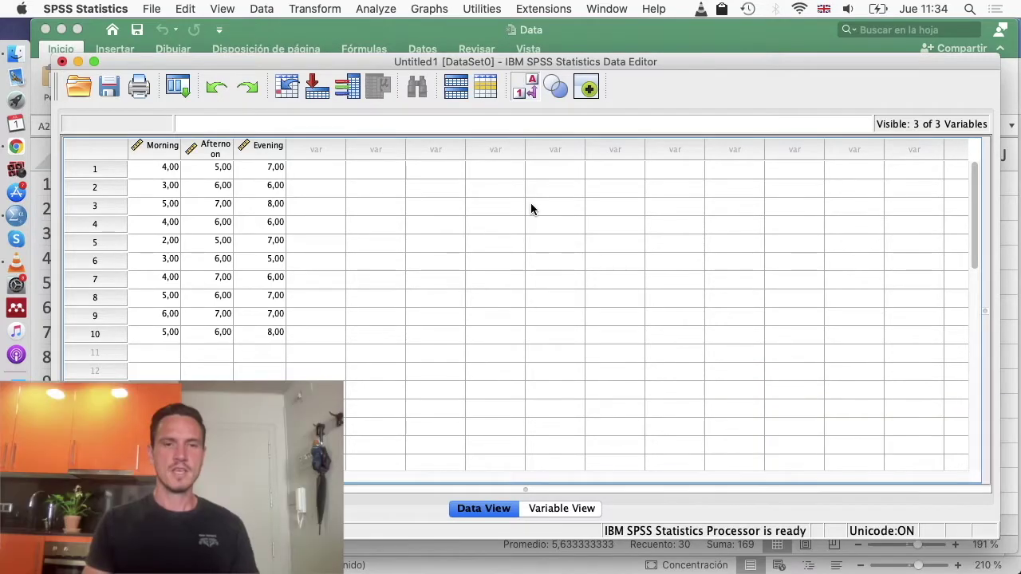
- Open the test for several related samples with Morning, Afternoon and Evening as test variables
click(376, 8)
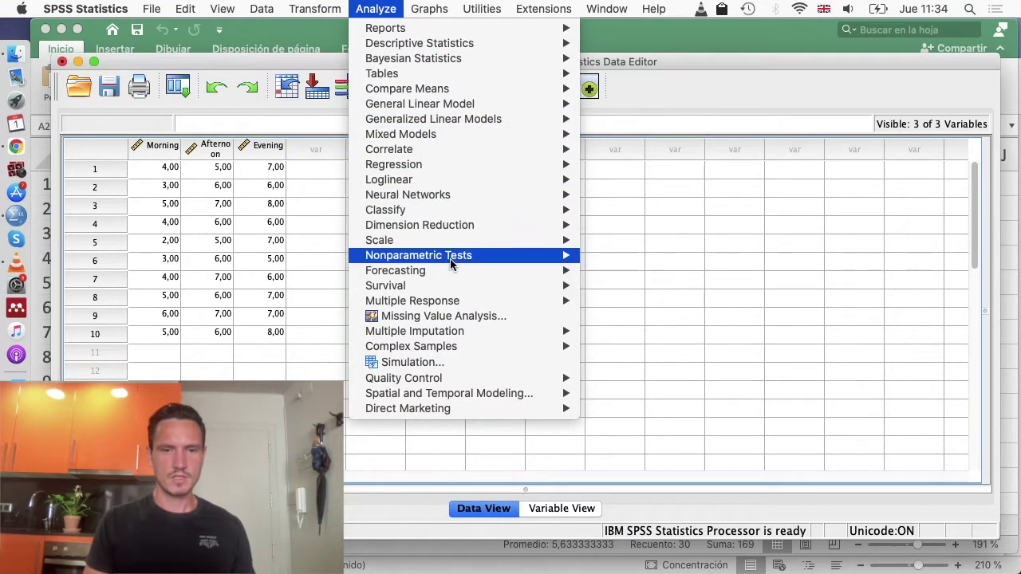
mouse_move(477, 257)
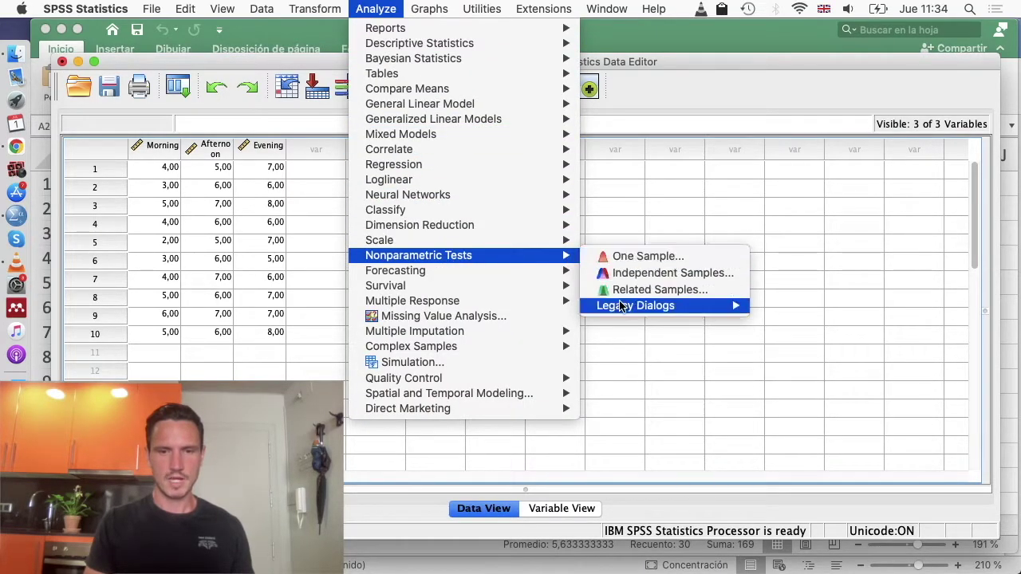
mouse_move(623, 306)
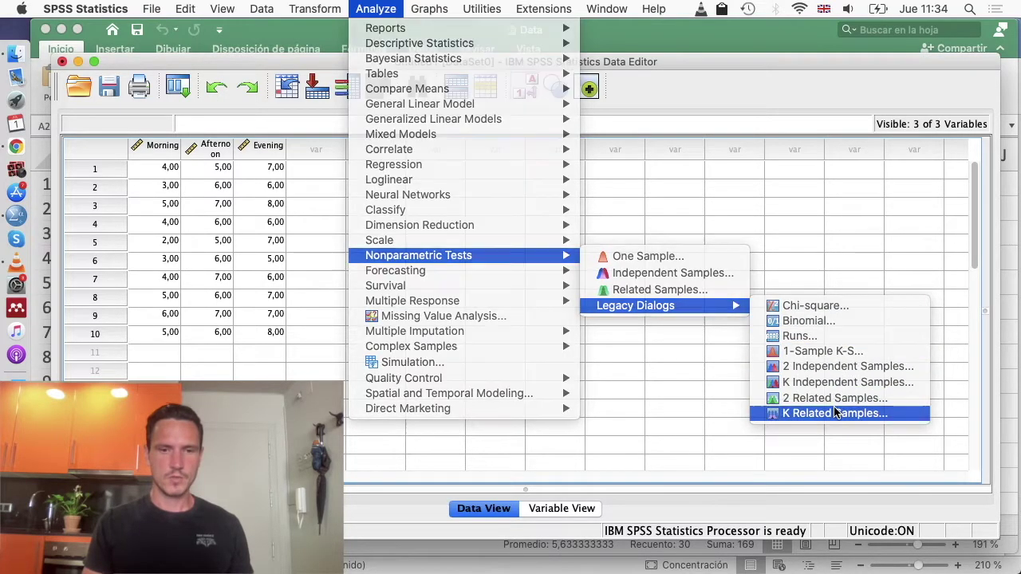
click(834, 413)
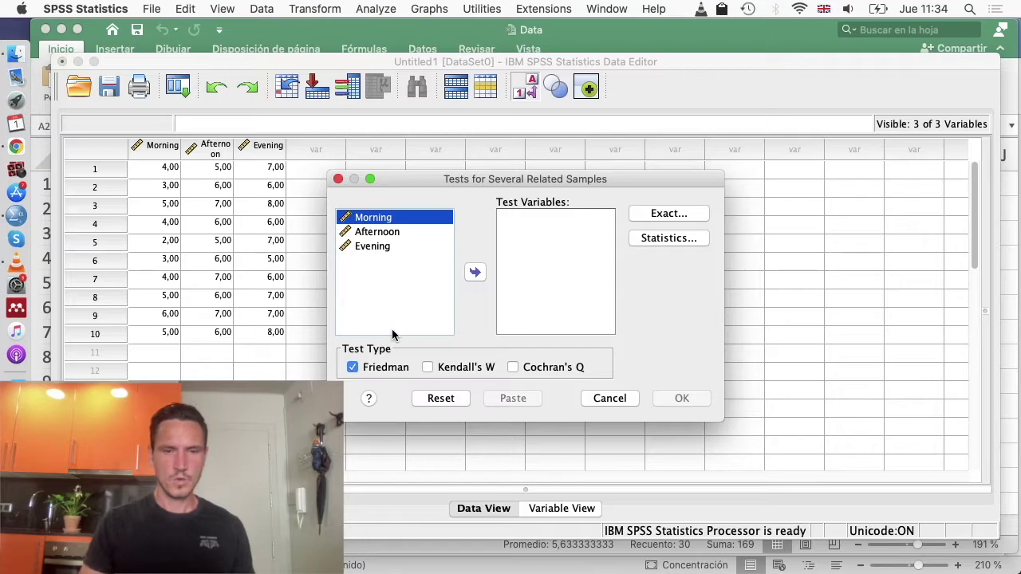
key(shift+Down)
key(shift+Down)
key(shift+Up)
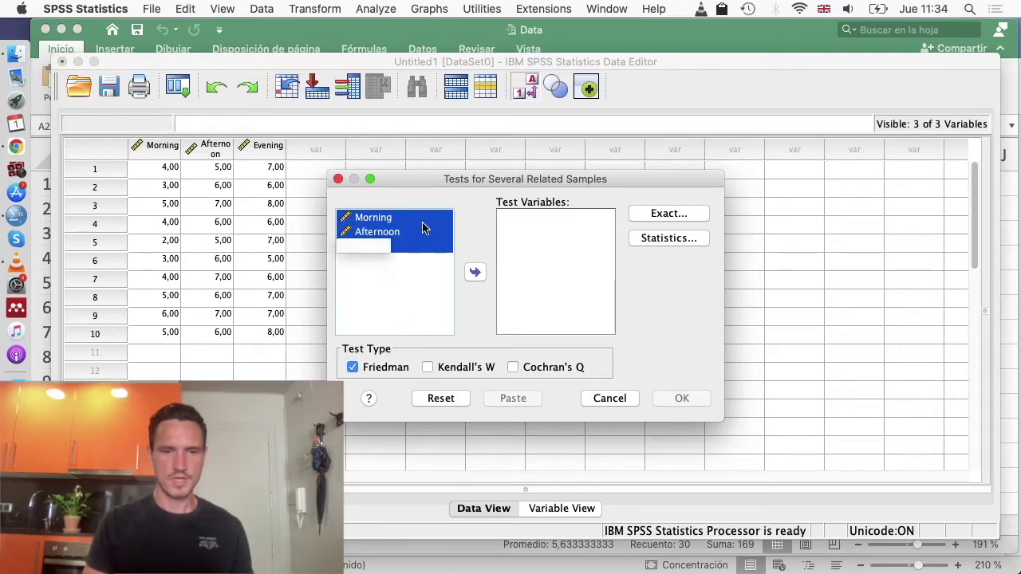
key(shift+Down)
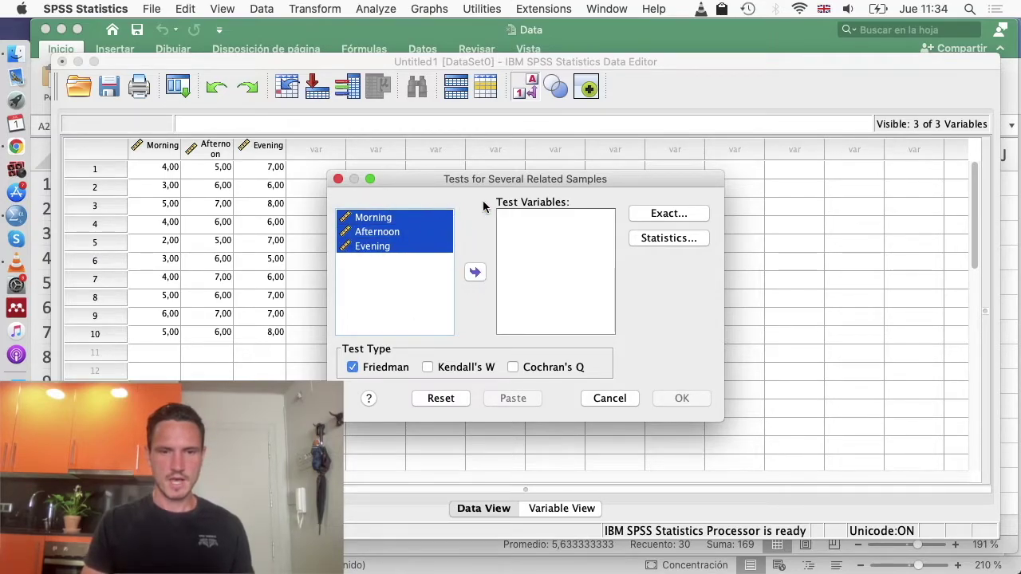
click(476, 274)
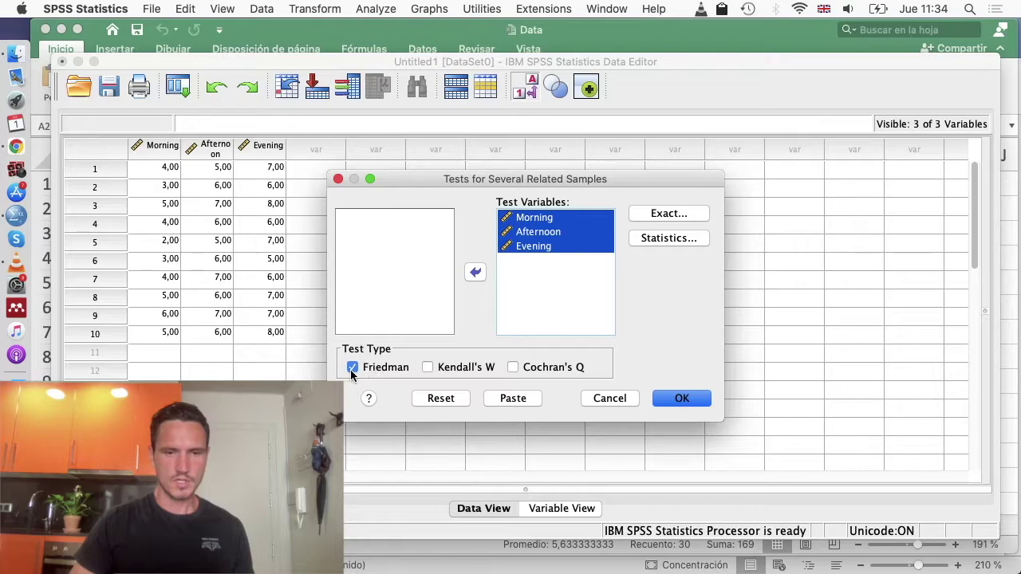
- Request quartiles as extra statistics and run the Friedman test
click(665, 239)
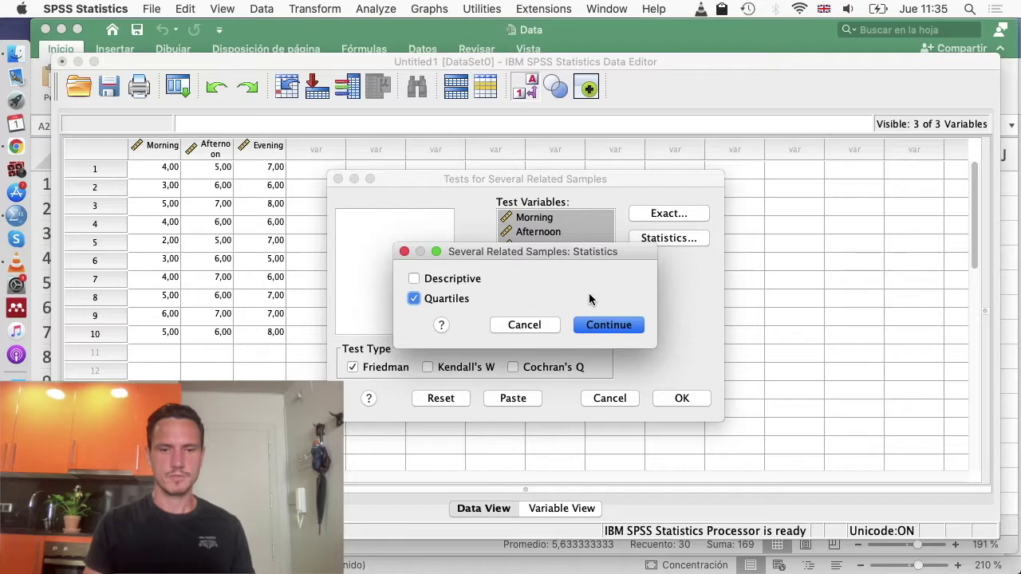
click(608, 324)
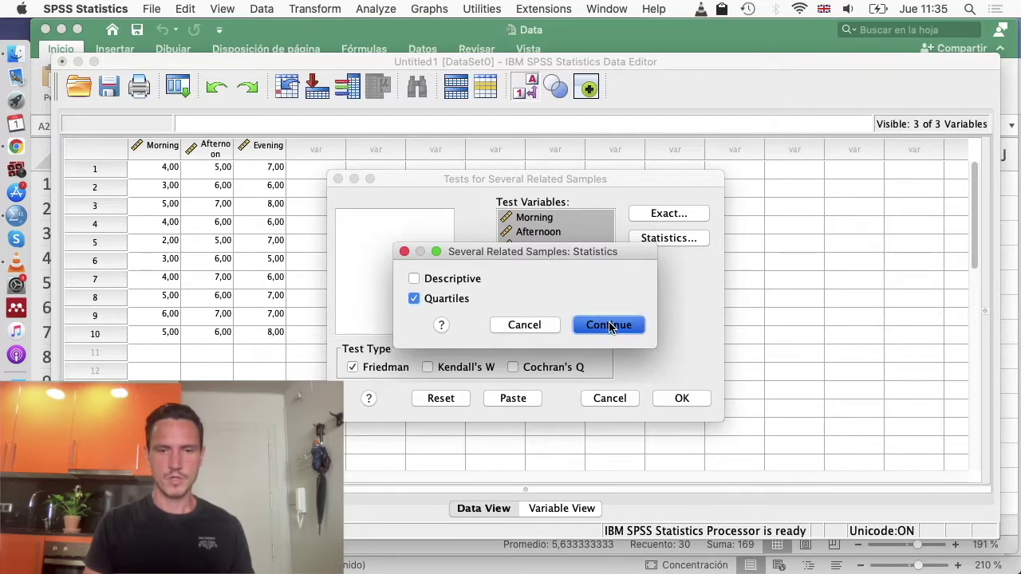
click(682, 398)
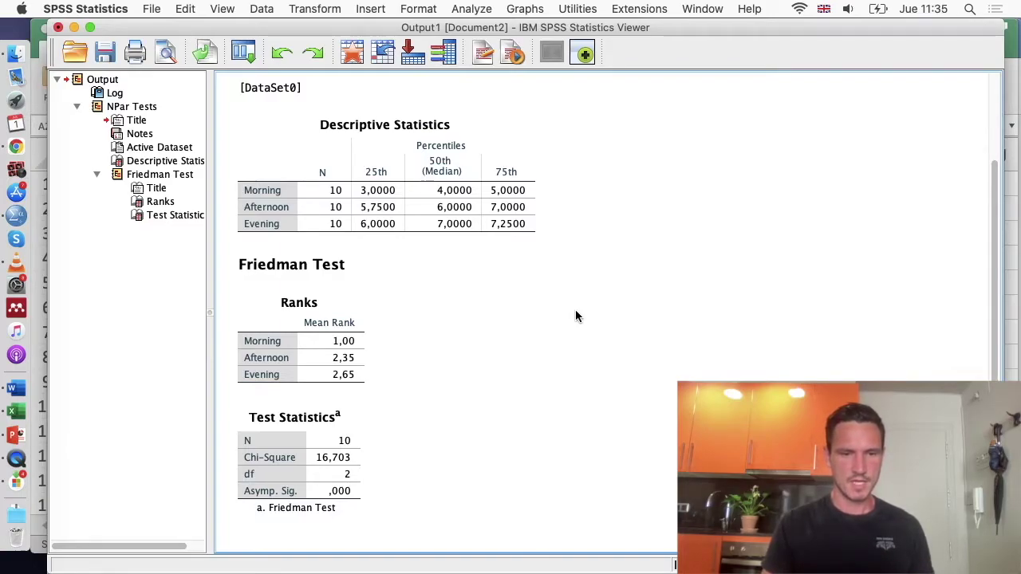
click(258, 489)
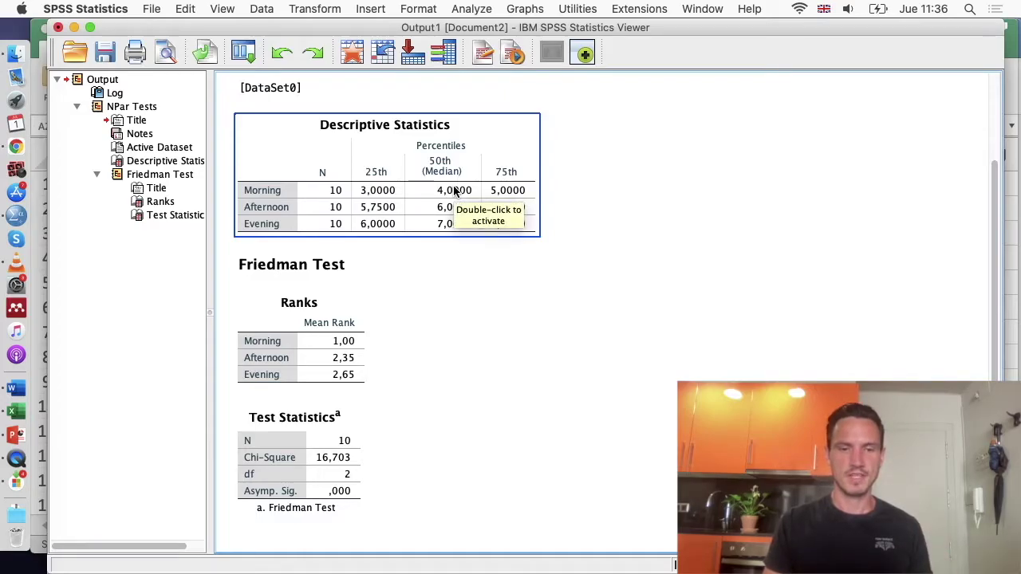
click(471, 257)
- Show the Word Results paragraph reporting χ²(2, n = 30) = 16.70, p < .001
key(ctrl+Up)
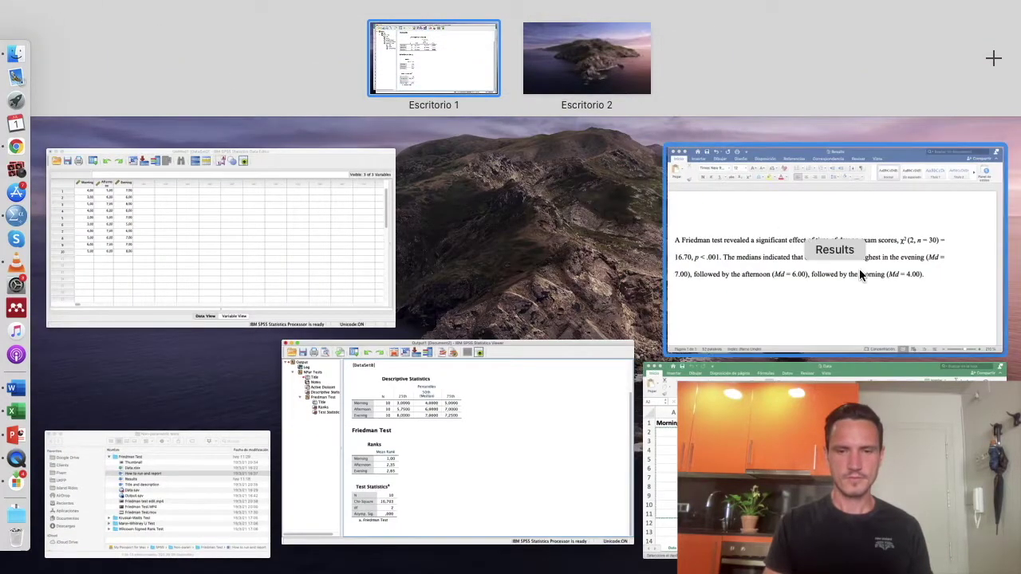
click(820, 247)
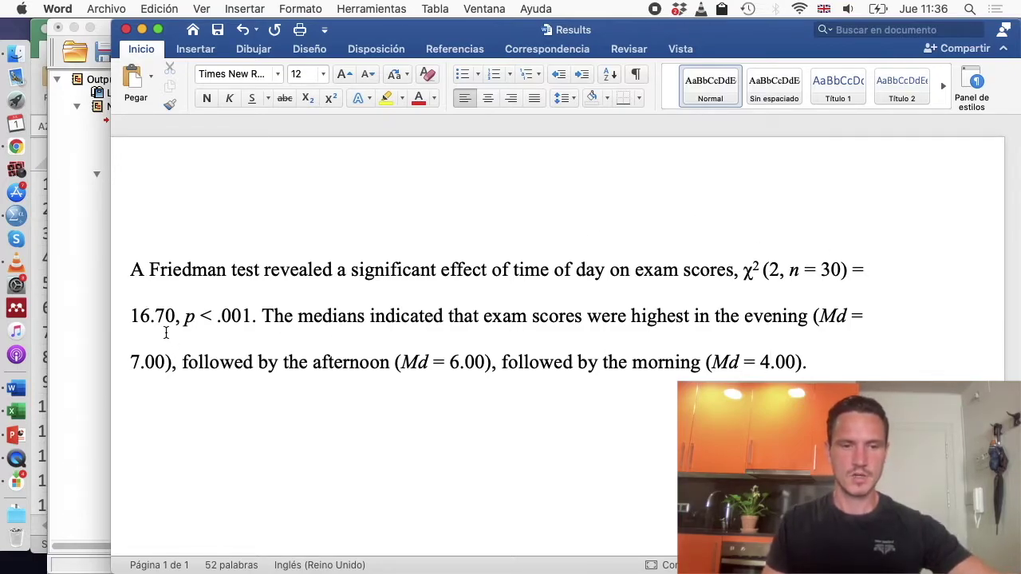
key(ctrl+Up)
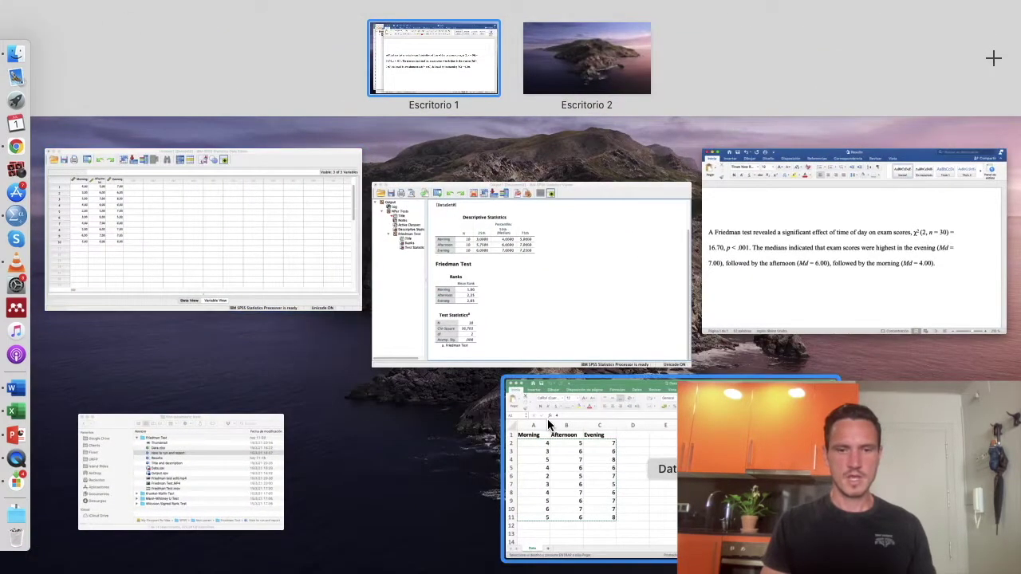
- Select the SPSS Test Statistics table and compare it against the Word paragraph
click(454, 292)
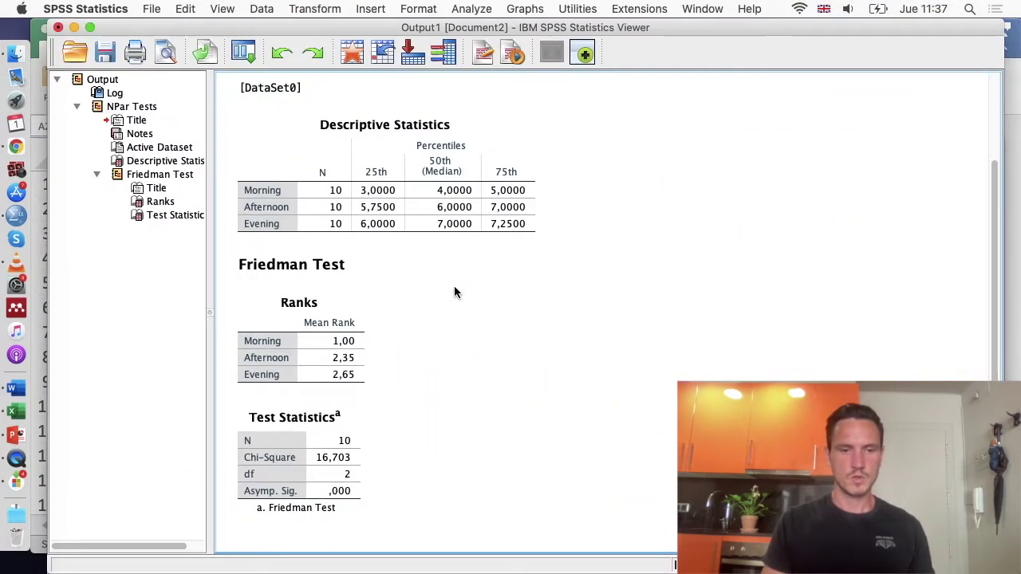
click(347, 451)
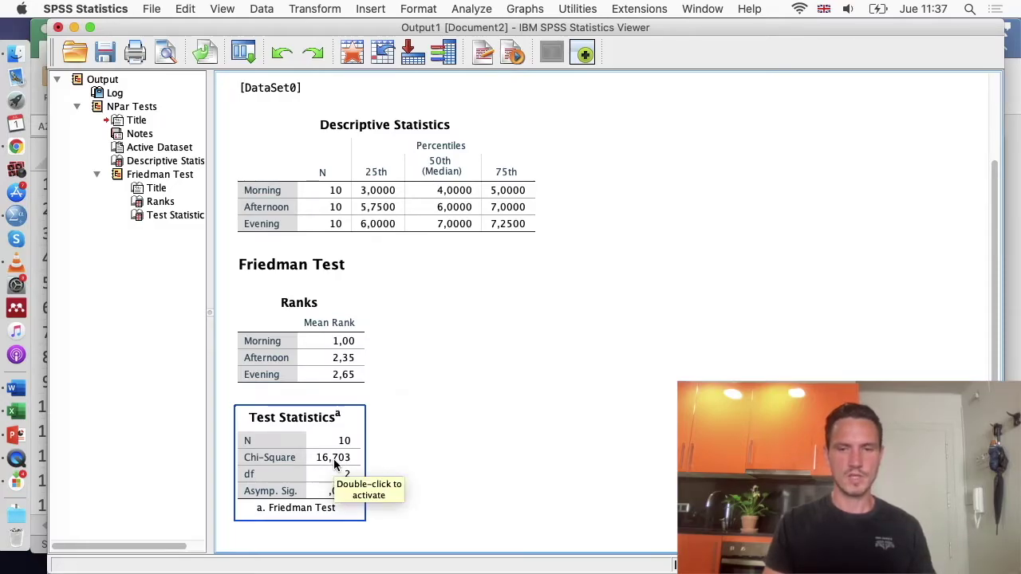
key(ctrl+Up)
click(990, 312)
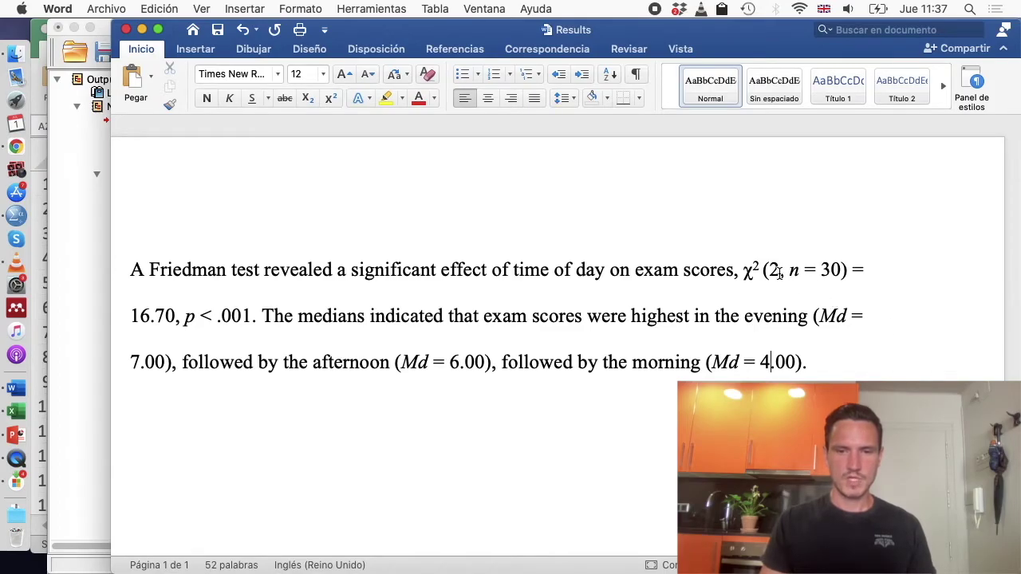
key(ctrl+Up)
click(511, 299)
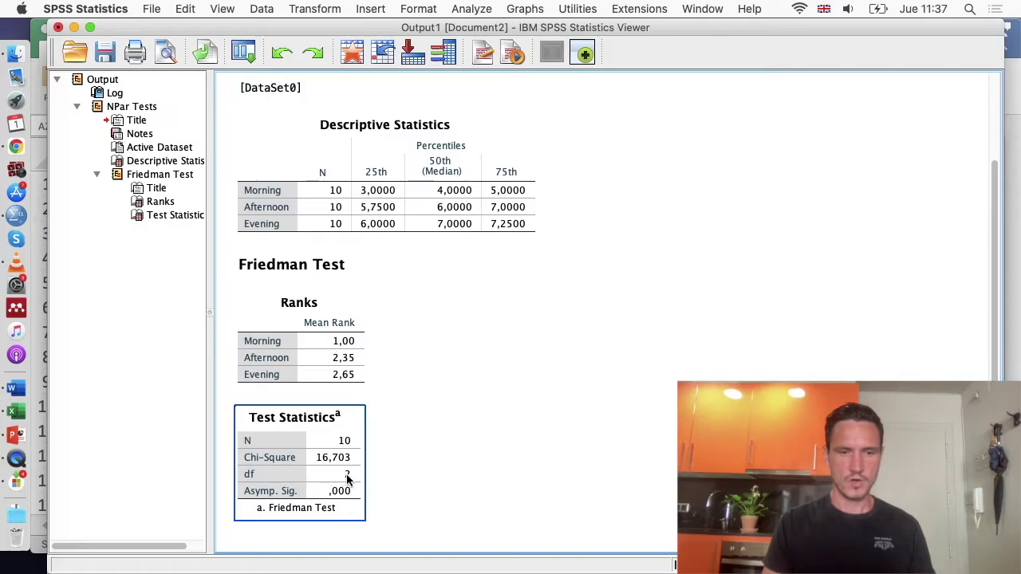
- Recheck Chi-Square 16,703 and df 2 between Word and SPSS, reselecting Test Statistics
key(ctrl+Up)
click(771, 263)
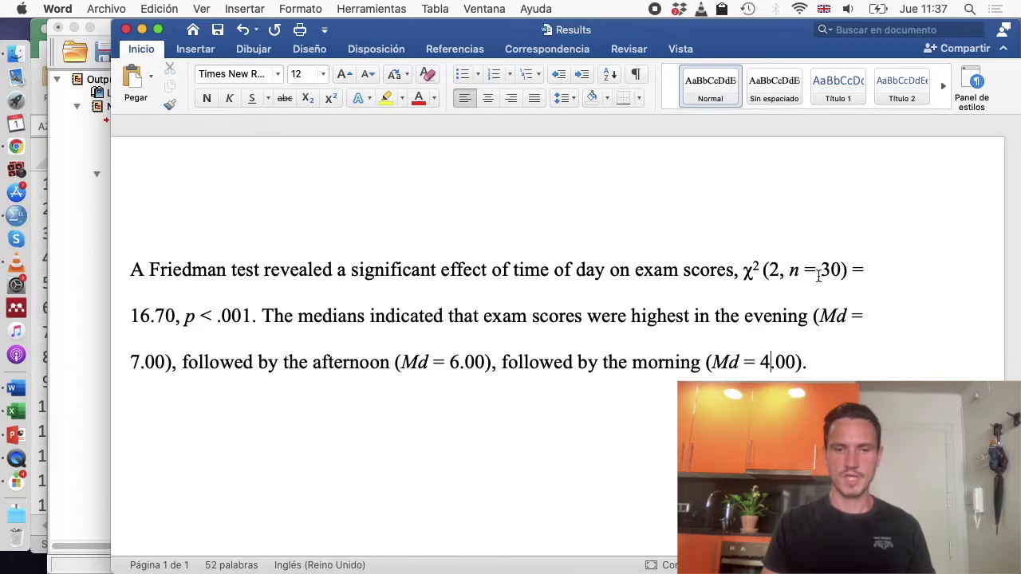
key(ctrl+Up)
click(518, 264)
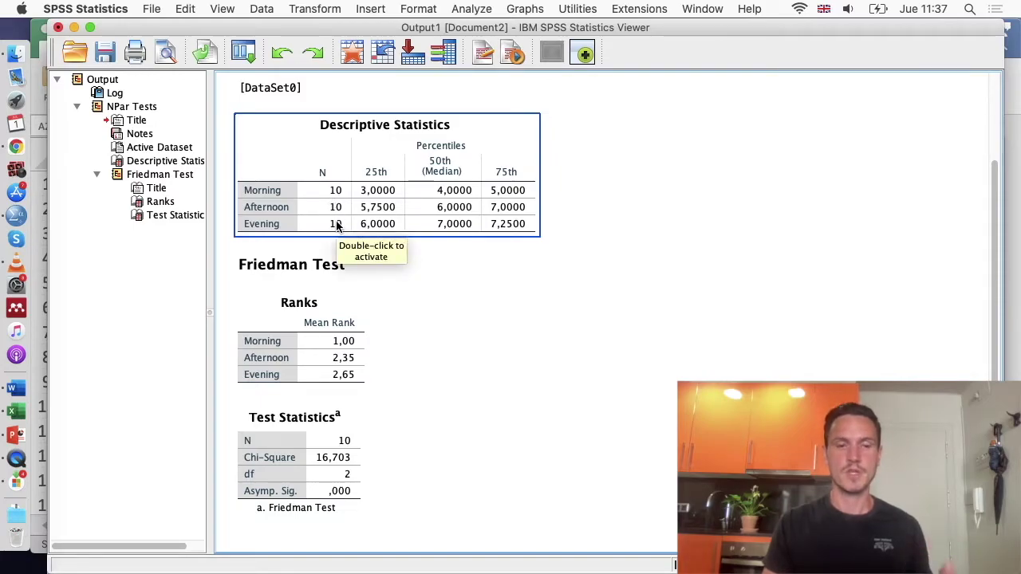
key(ctrl+Up)
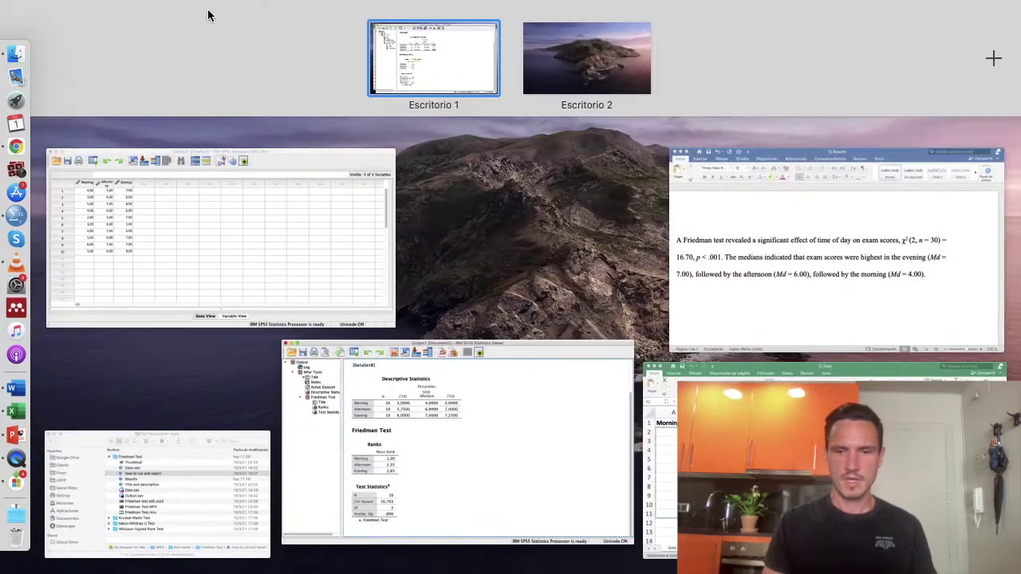
click(742, 289)
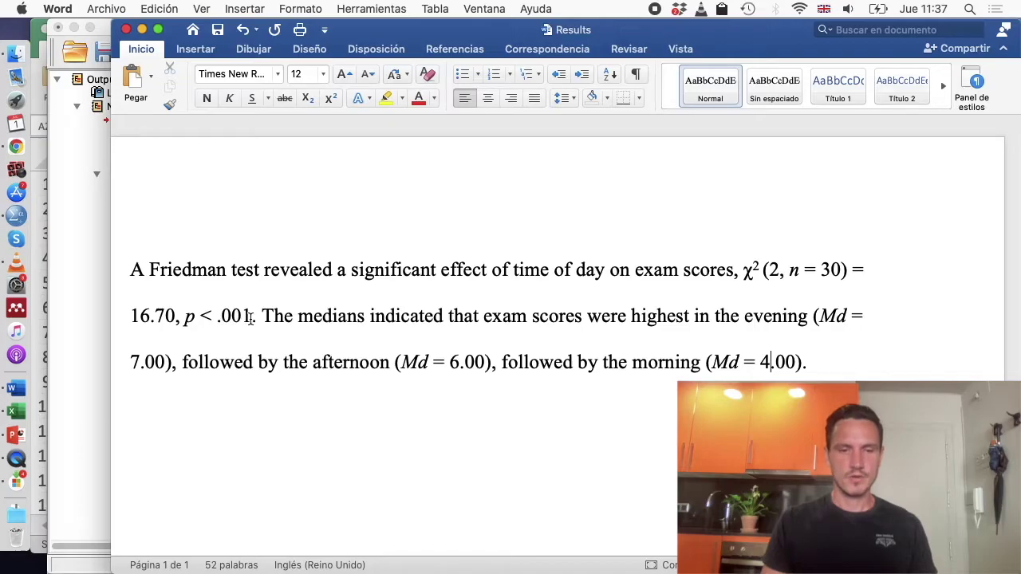
key(ctrl+Up)
click(449, 286)
click(349, 500)
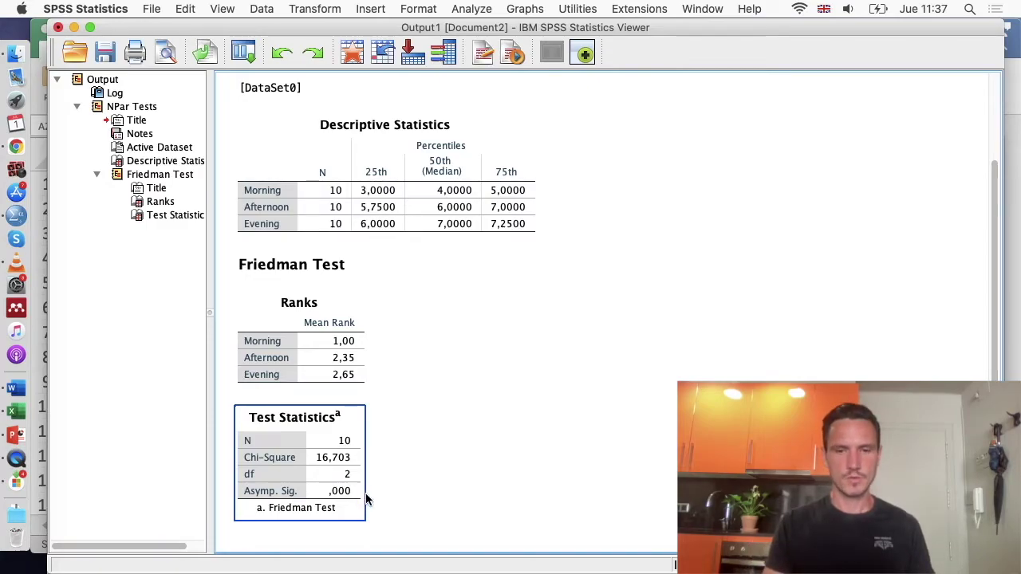
- Deselect the Test Statistics table and review the Word paragraph before returning to SPSS
click(404, 479)
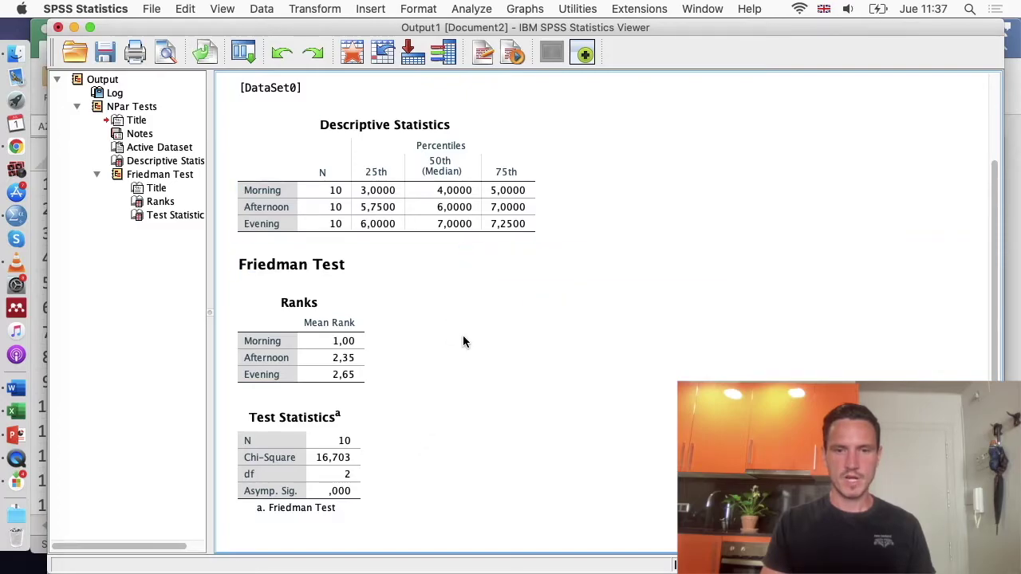
mouse_move(30, 6)
click(660, 199)
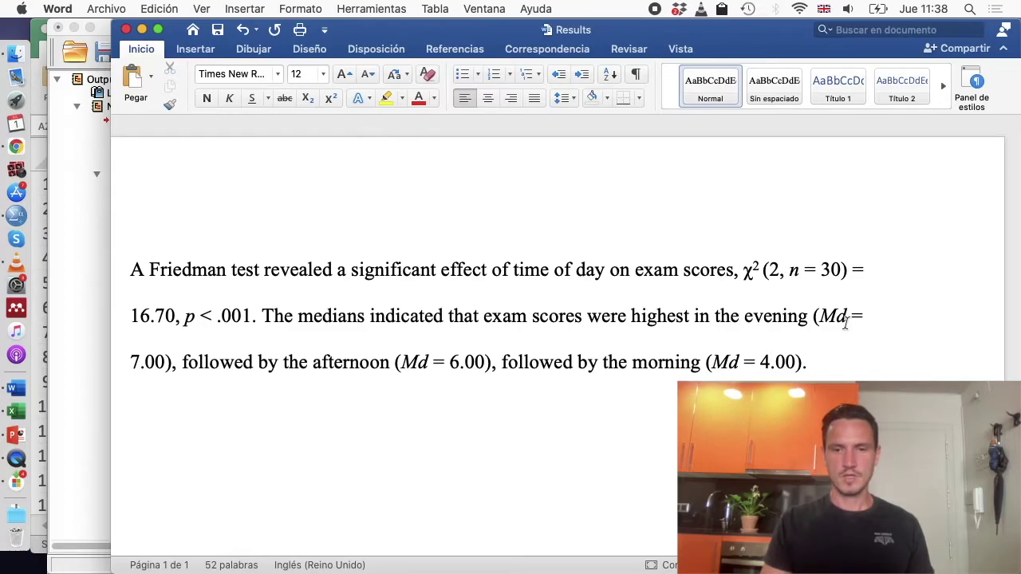
key(ctrl+Up)
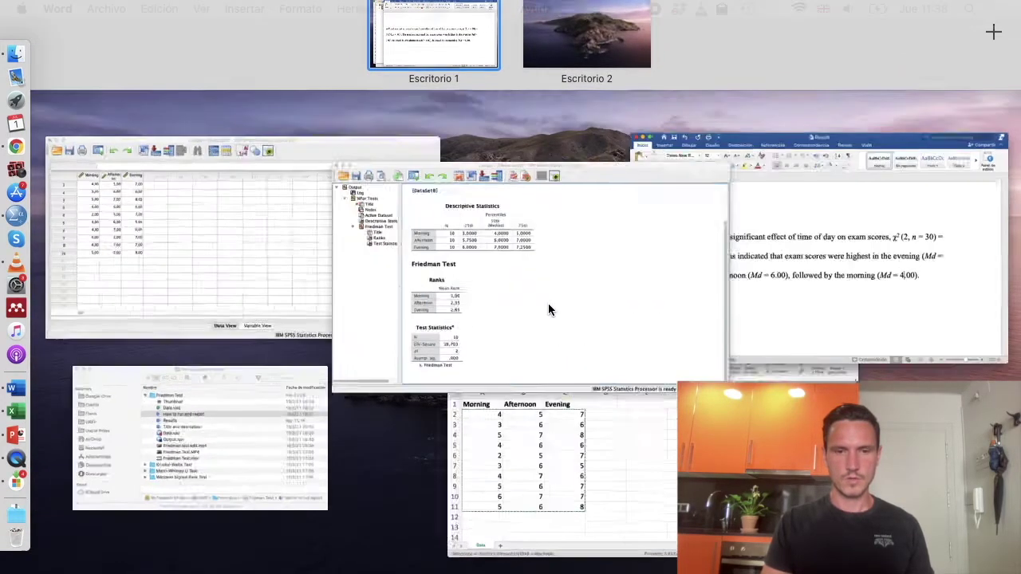
click(548, 304)
- Compare the Descriptive Statistics medians 4, 6 and 7 with Word, ending on the morning median
click(445, 166)
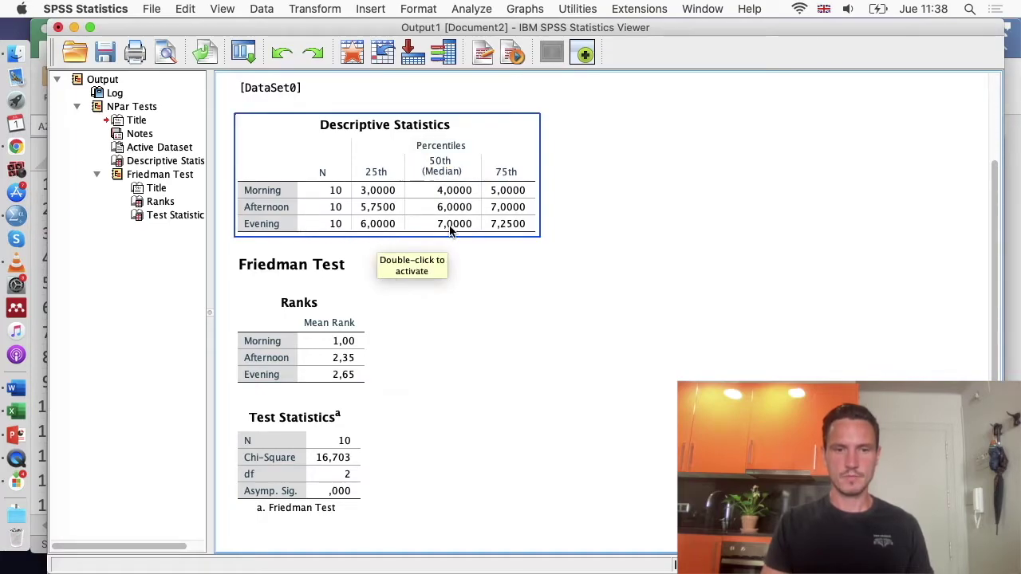
key(ctrl+Up)
click(741, 244)
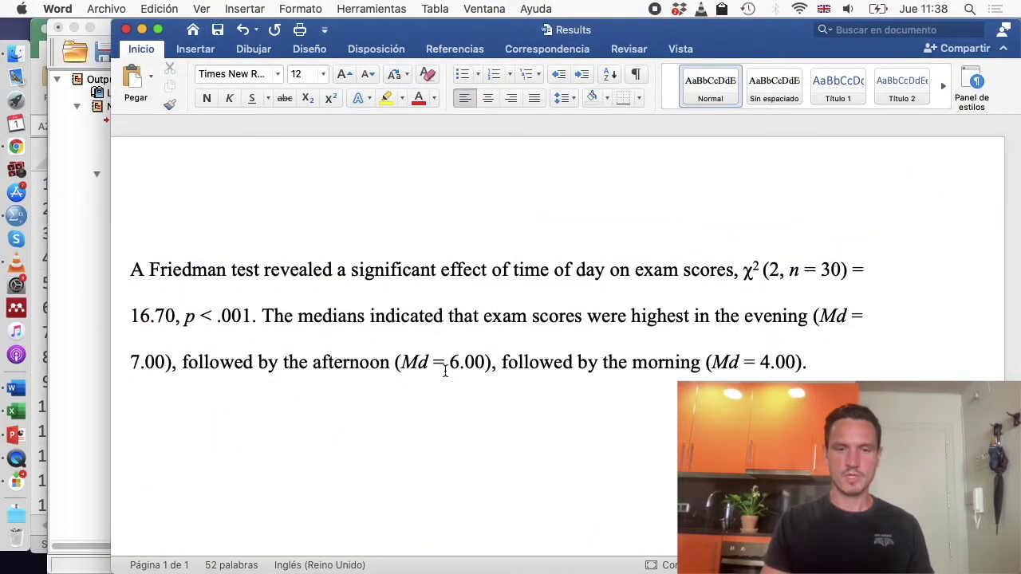
key(ctrl+Up)
click(523, 239)
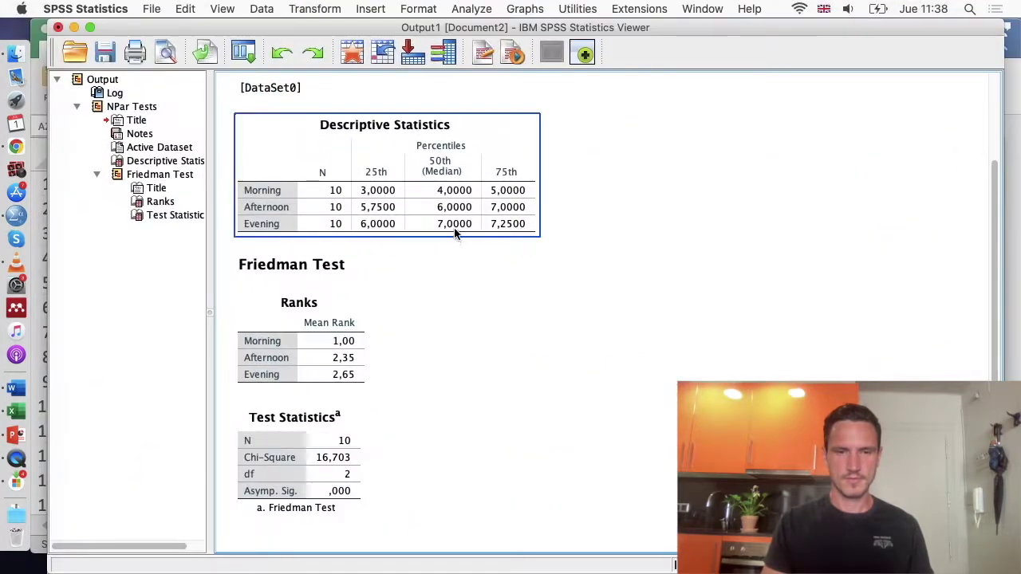
key(ctrl+Up)
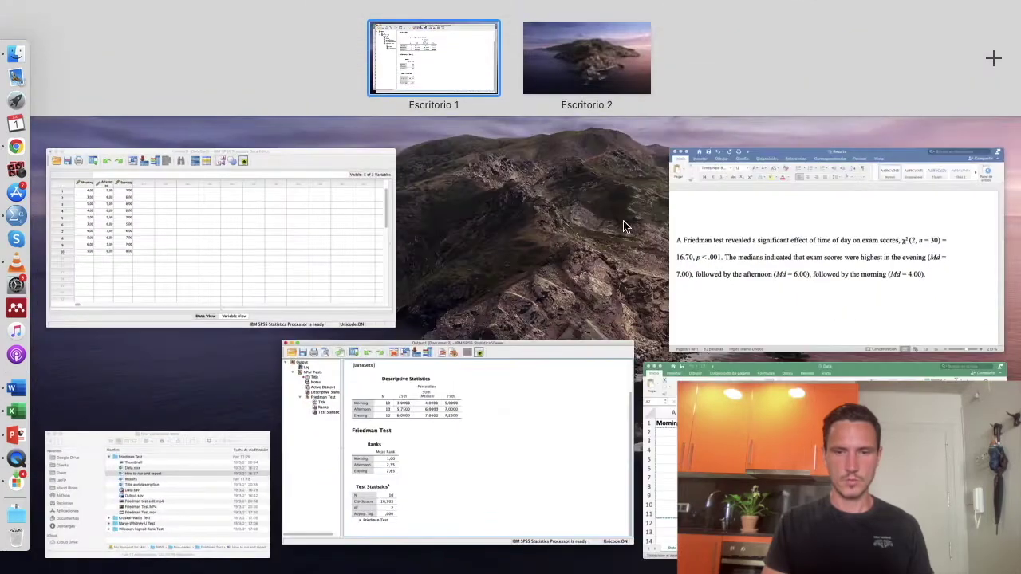
click(798, 286)
click(779, 360)
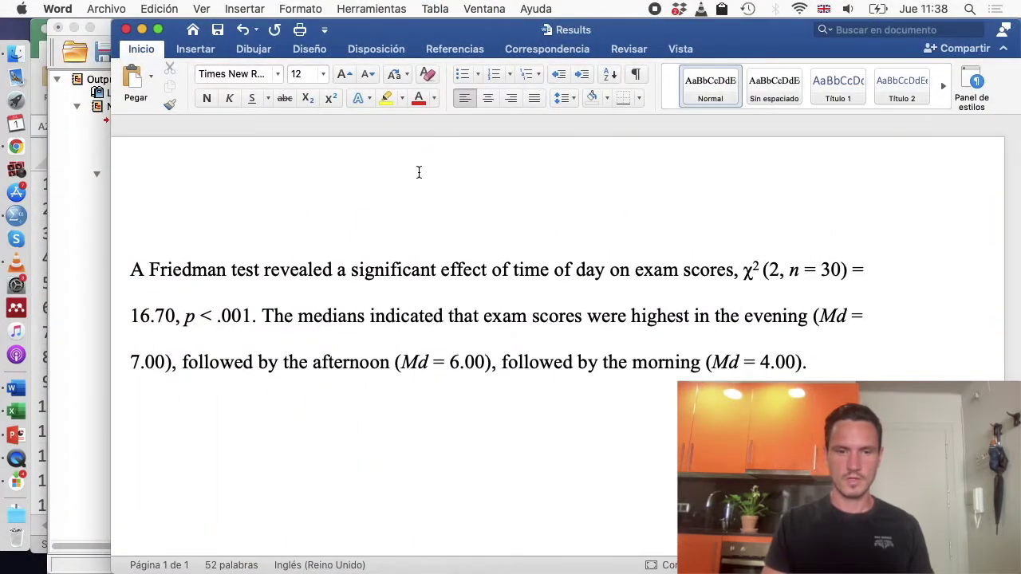